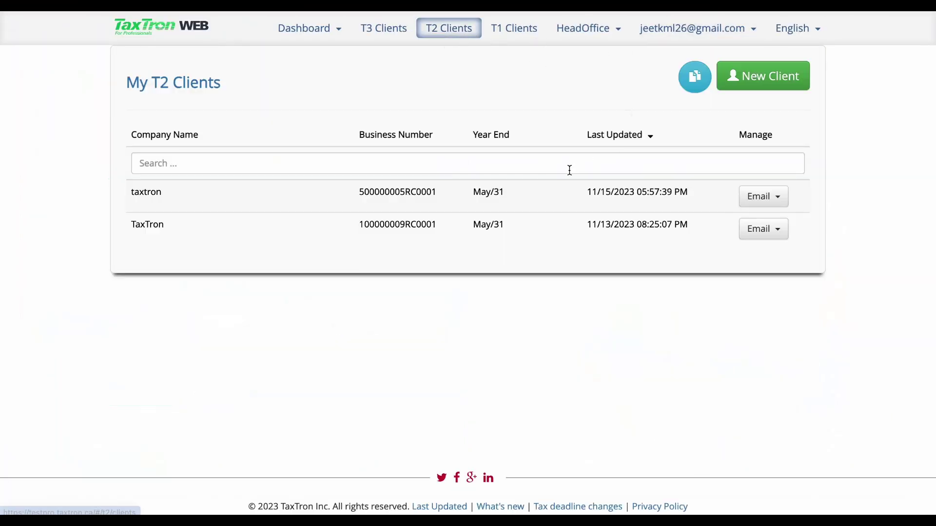
# - Create a new return for the taxtron client and choose Others as its business type
pyautogui.click(501, 206)
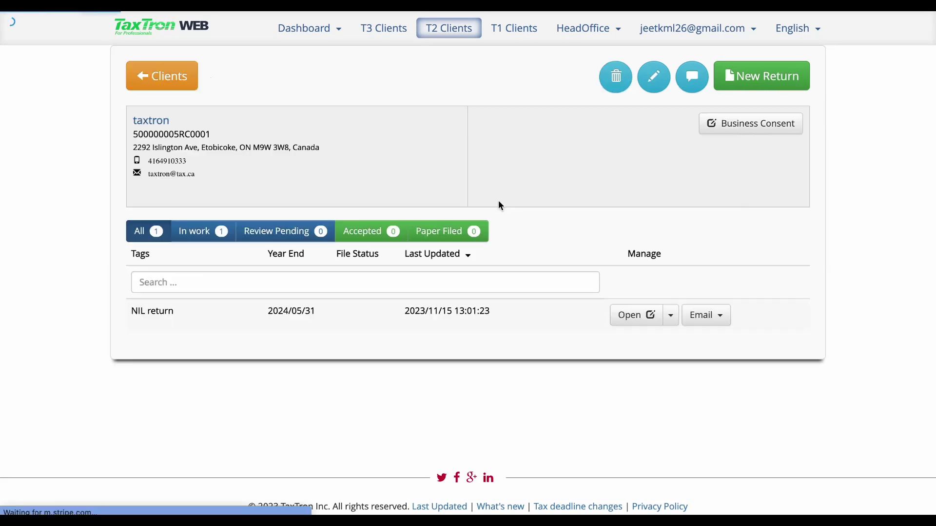
pyautogui.click(760, 86)
pyautogui.click(569, 274)
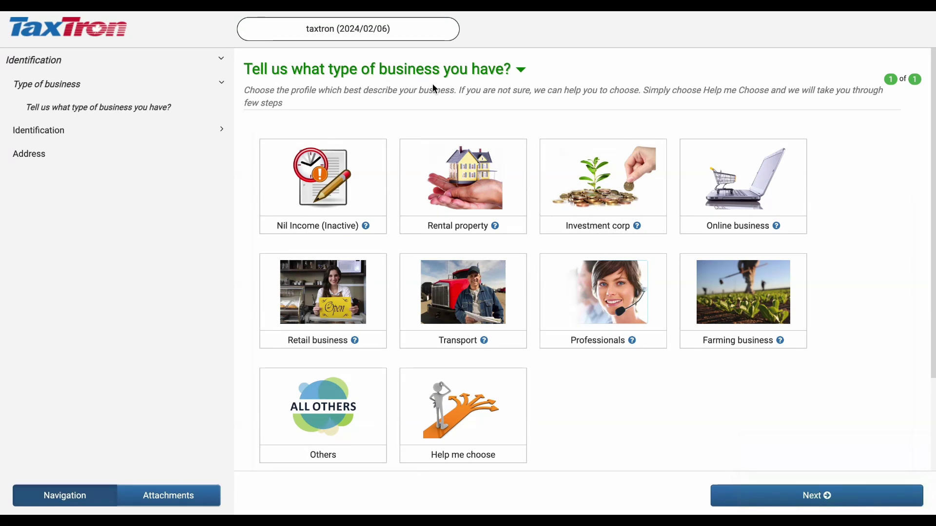
pyautogui.click(326, 428)
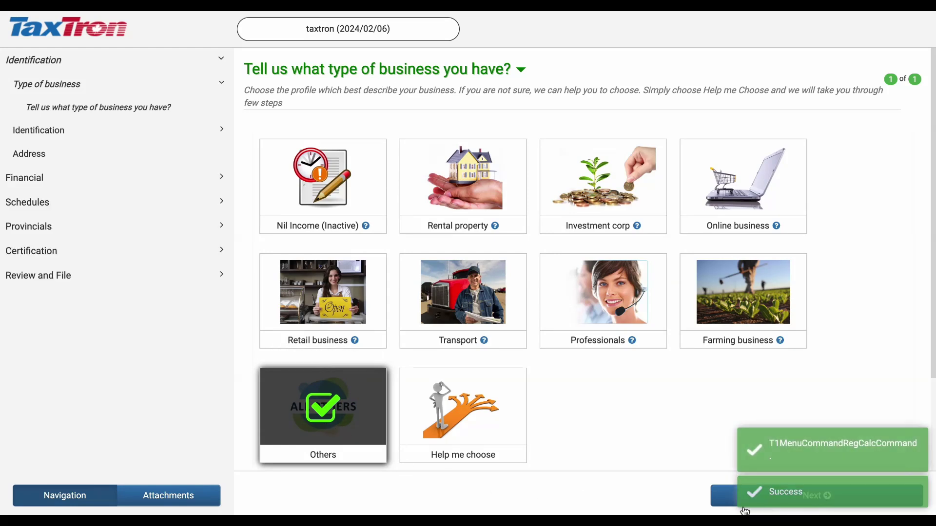
# - Go past the tax year information and decline importing tax data from the CRA
pyautogui.click(730, 505)
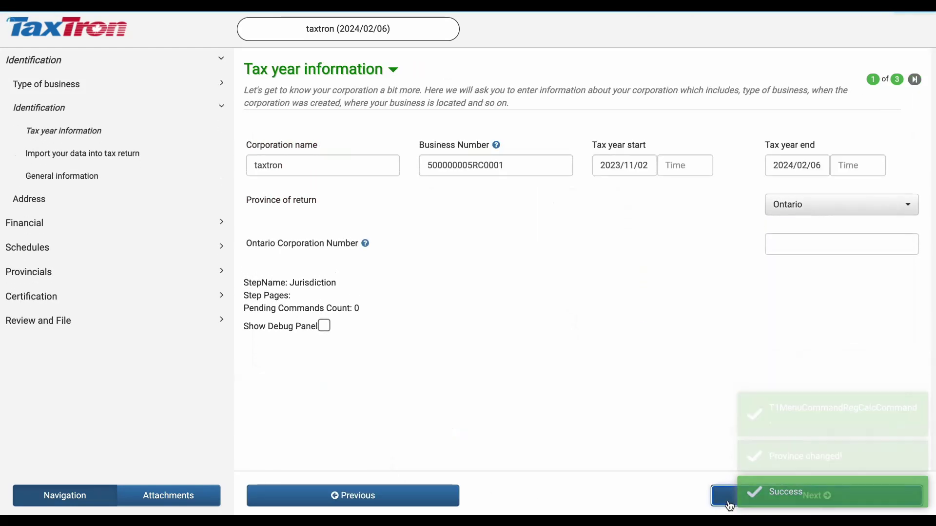
pyautogui.click(727, 504)
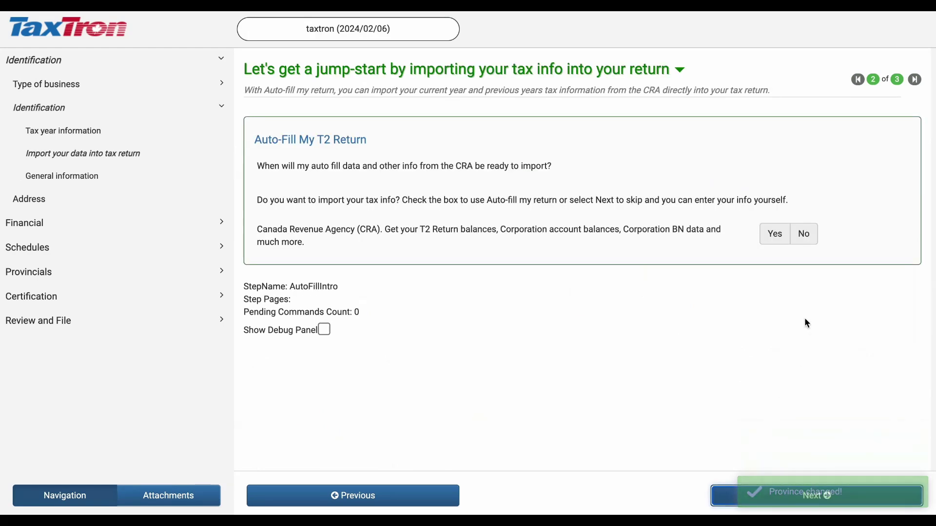
pyautogui.click(803, 243)
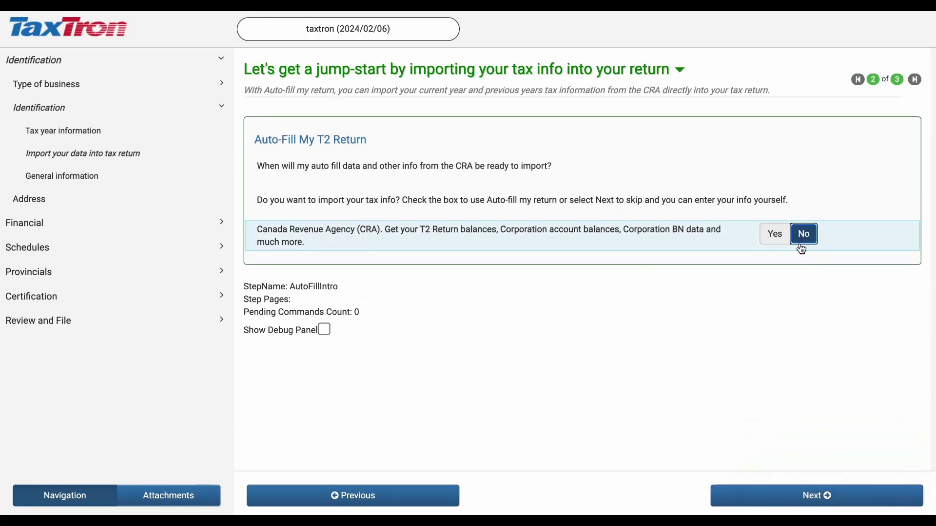
pyautogui.click(726, 506)
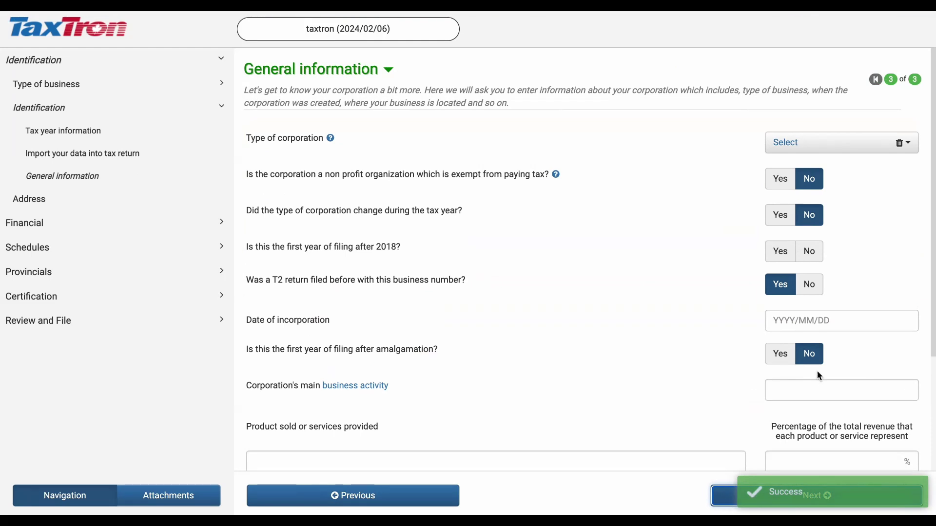
# - Set the corporation type to CCPC with Abrasive product manufacturing as the main business activity
pyautogui.click(804, 141)
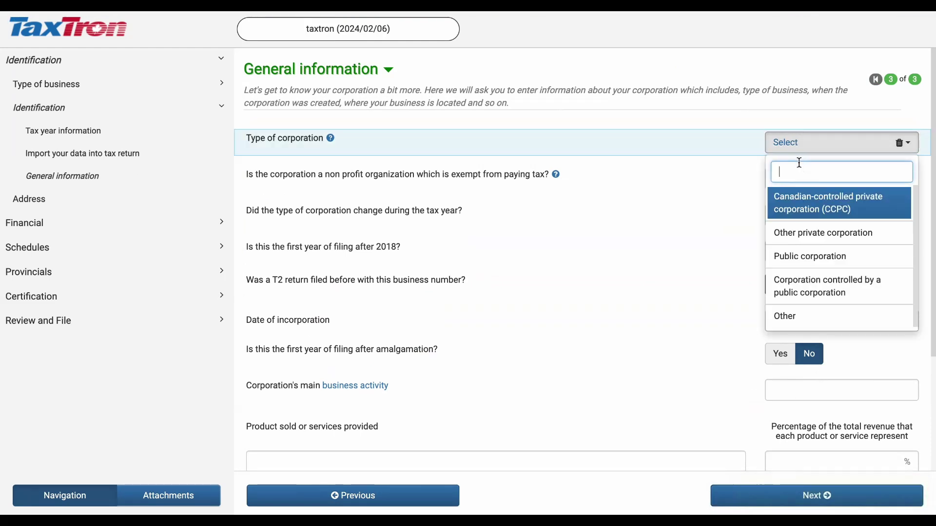
pyautogui.click(804, 207)
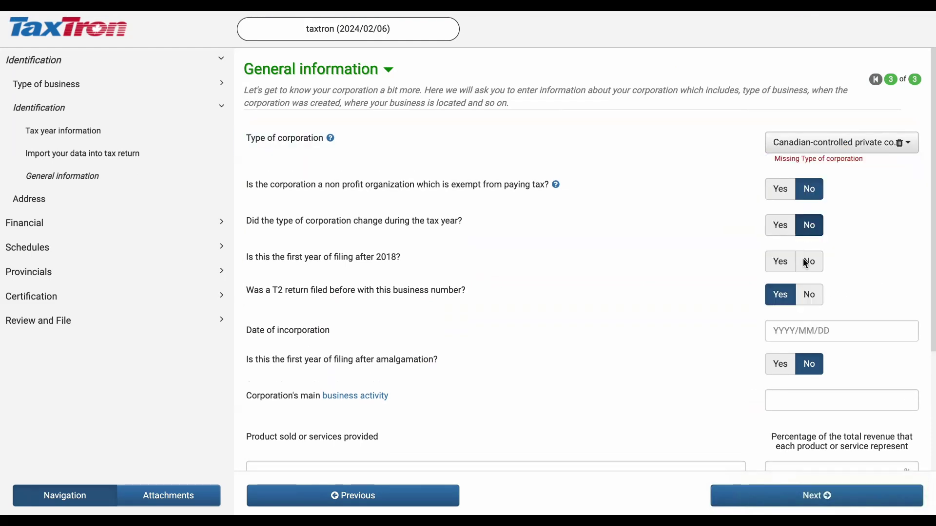
pyautogui.click(797, 395)
pyautogui.write('s')
pyautogui.click(806, 418)
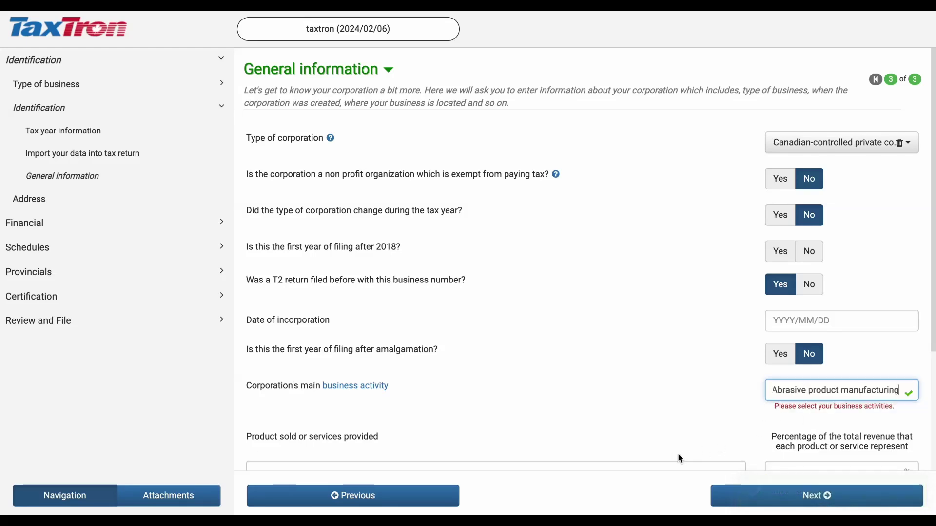
# - Enter the product or service sold at 100% of revenue, then continue to the income statement
pyautogui.scroll(-3, 673, 431)
pyautogui.click(670, 299)
pyautogui.write('d')
pyautogui.click(797, 305)
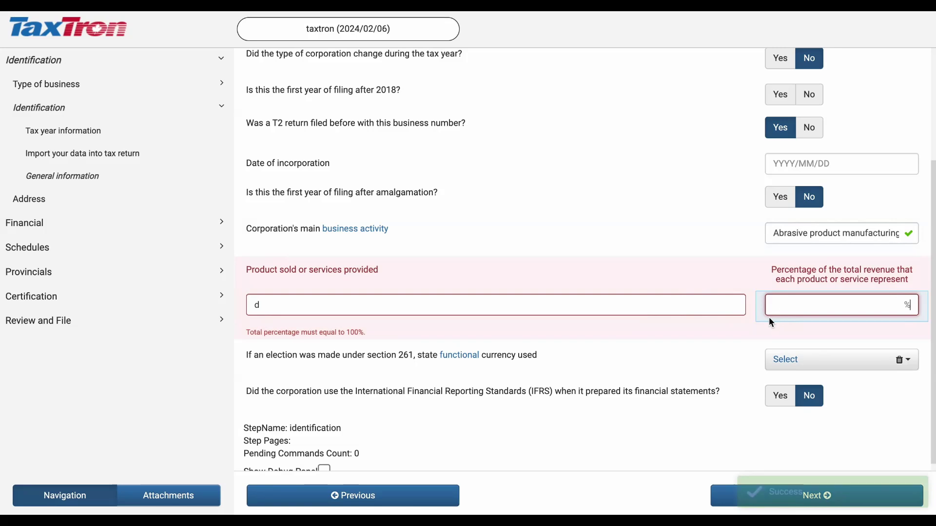
pyautogui.write('100')
pyautogui.click(721, 505)
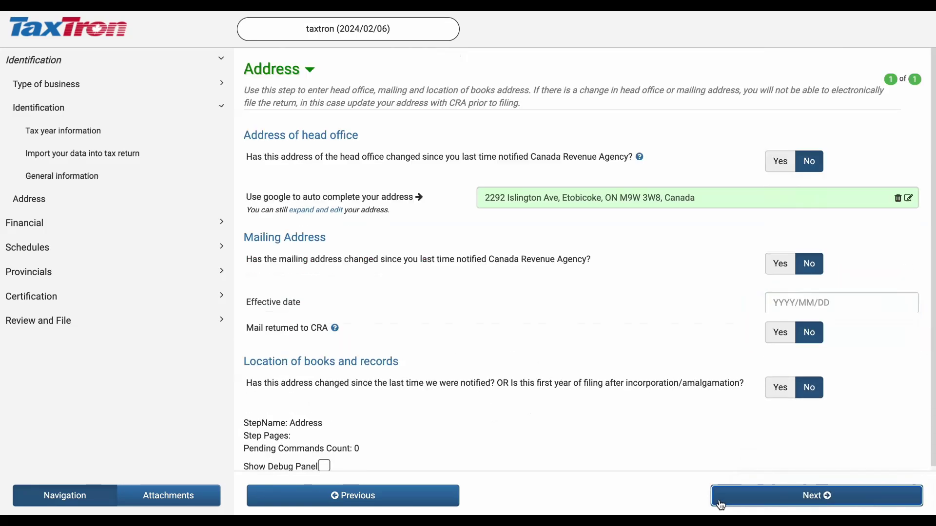
pyautogui.click(721, 506)
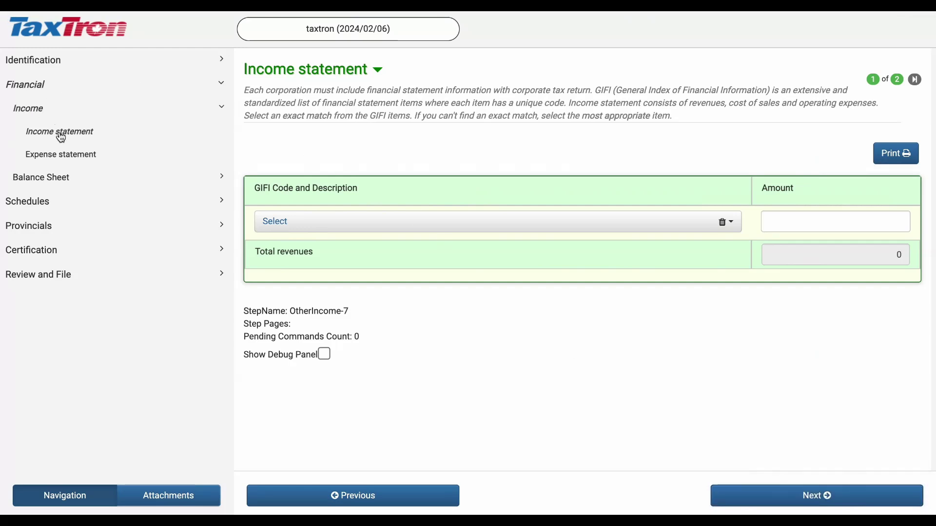
# - Record 50,000 under GIFI 8000 Trade sales of goods and services, then go to Balance Sheet Assets
pyautogui.click(411, 230)
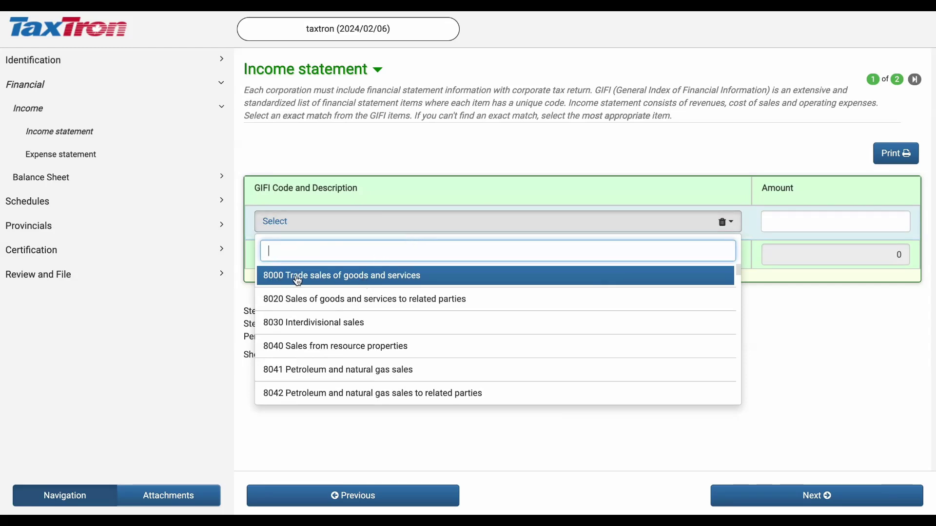
pyautogui.click(311, 282)
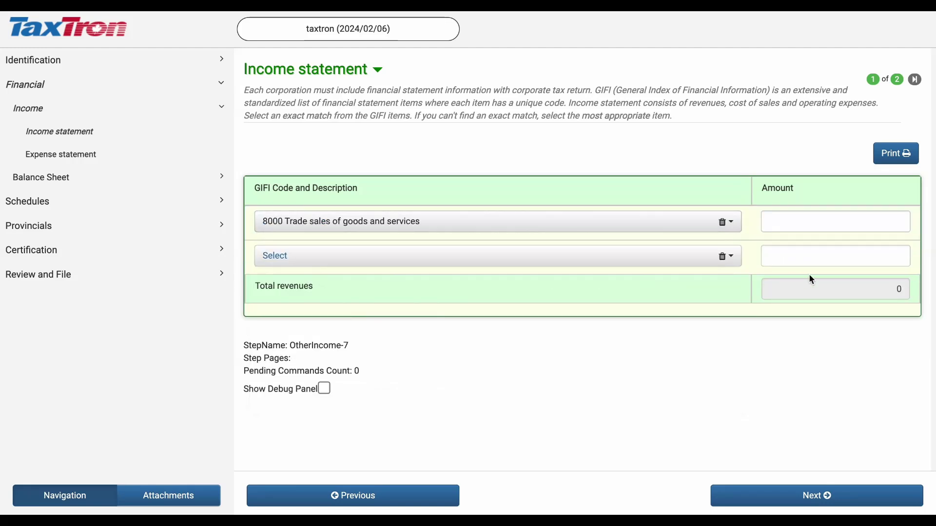
pyautogui.click(888, 215)
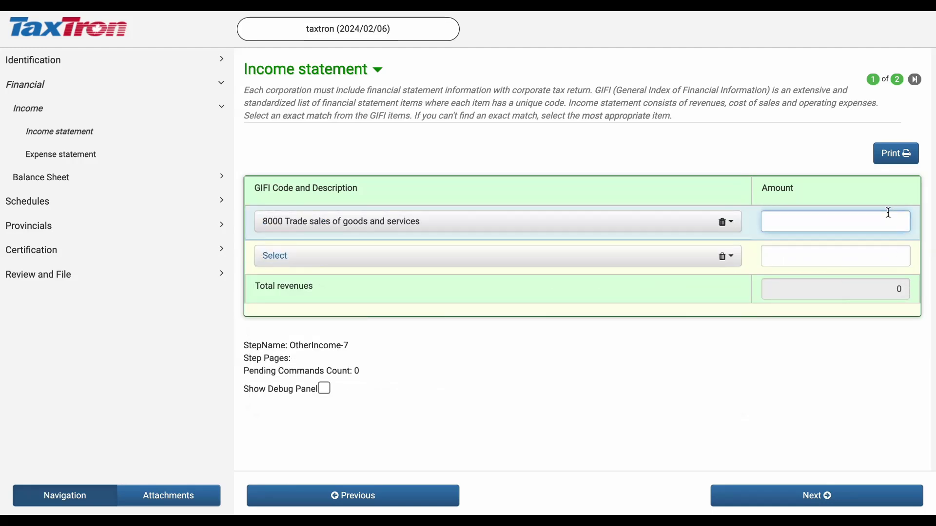
pyautogui.write('50,00')
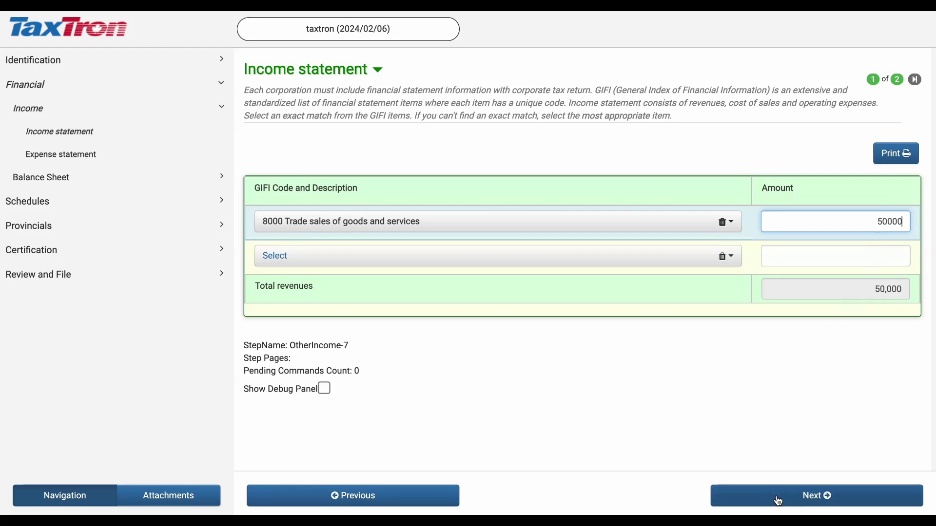
pyautogui.write('0')
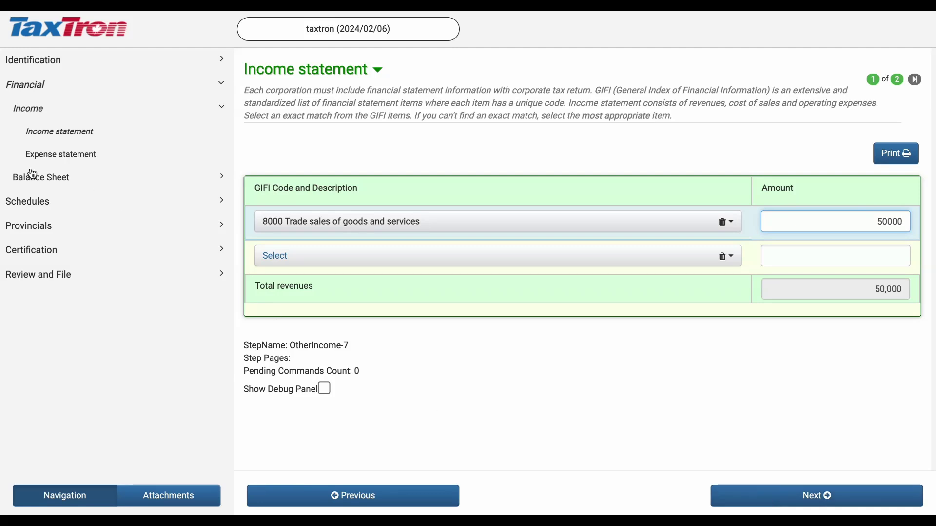
pyautogui.click(62, 186)
pyautogui.click(39, 201)
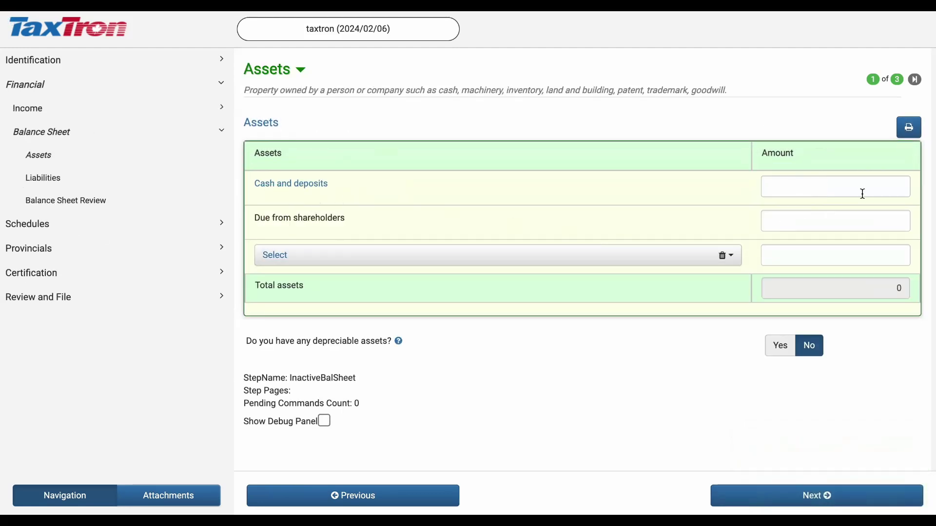
# - Enter 2,500 in cash and deposits on the Assets page
pyautogui.click(863, 195)
pyautogui.write('2500')
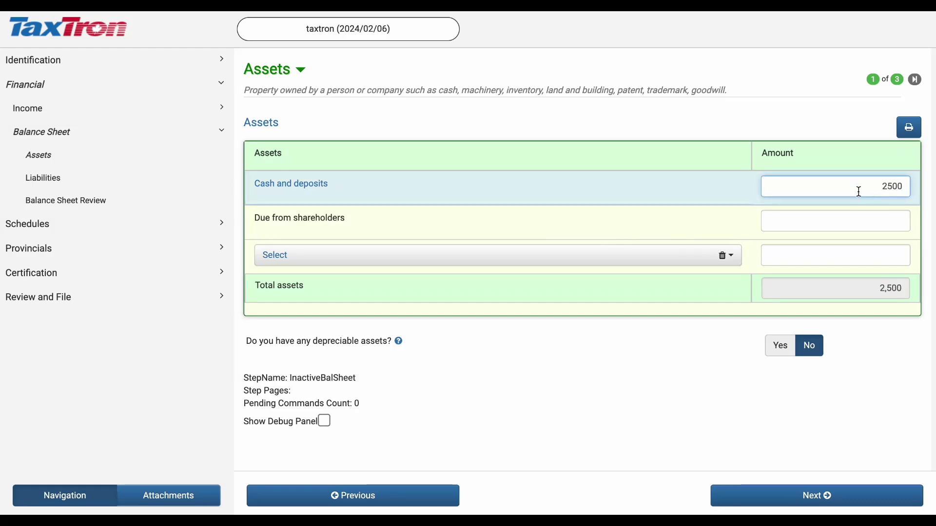
pyautogui.click(815, 497)
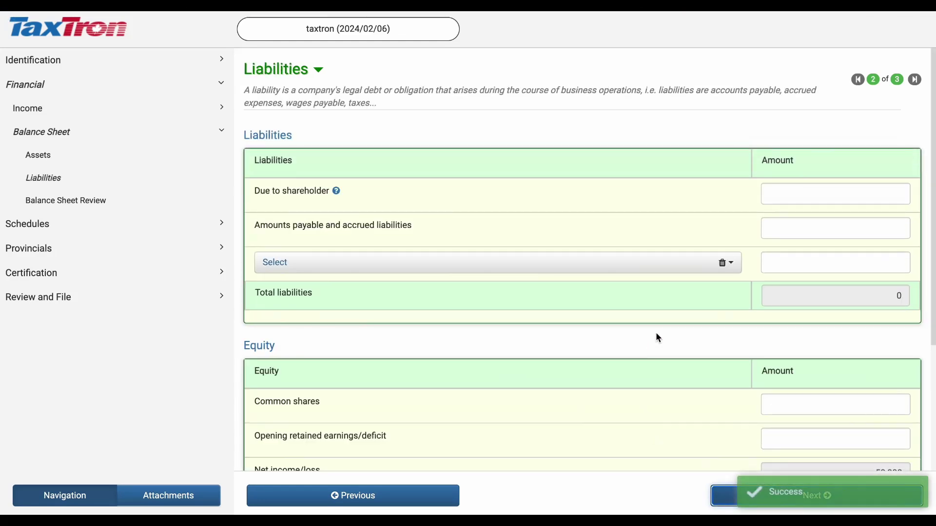
# - Record 100 in common shares and 5,600 in opening retained earnings under equity
pyautogui.scroll(-1, 657, 332)
pyautogui.scroll(-2, 680, 342)
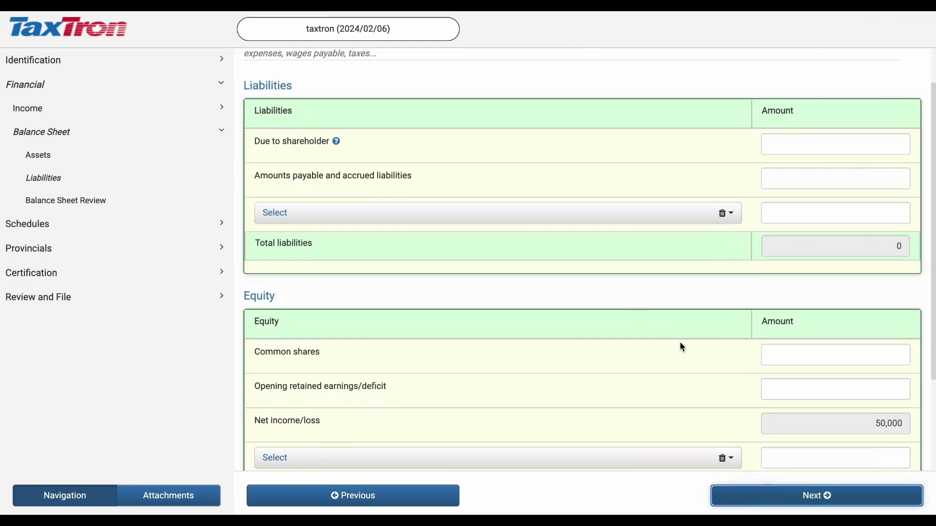
pyautogui.scroll(-1, 682, 347)
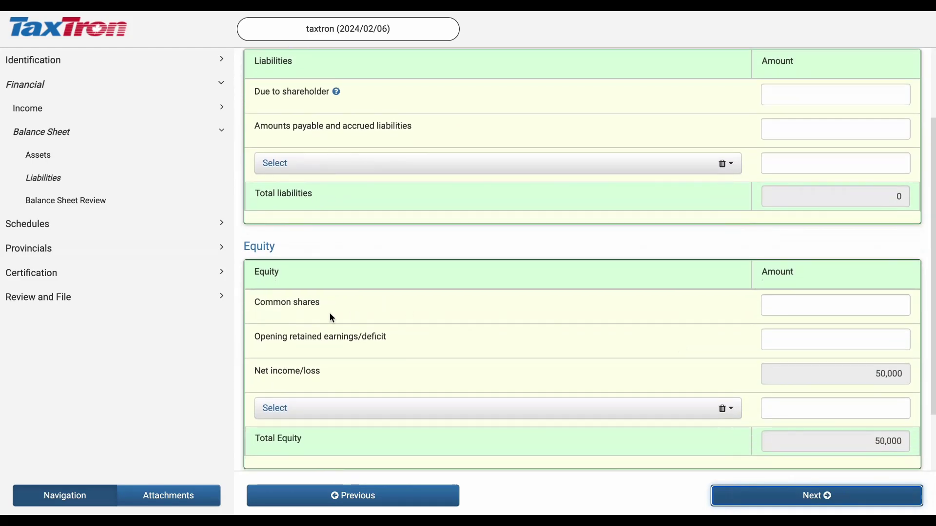
pyautogui.click(884, 304)
pyautogui.write('100')
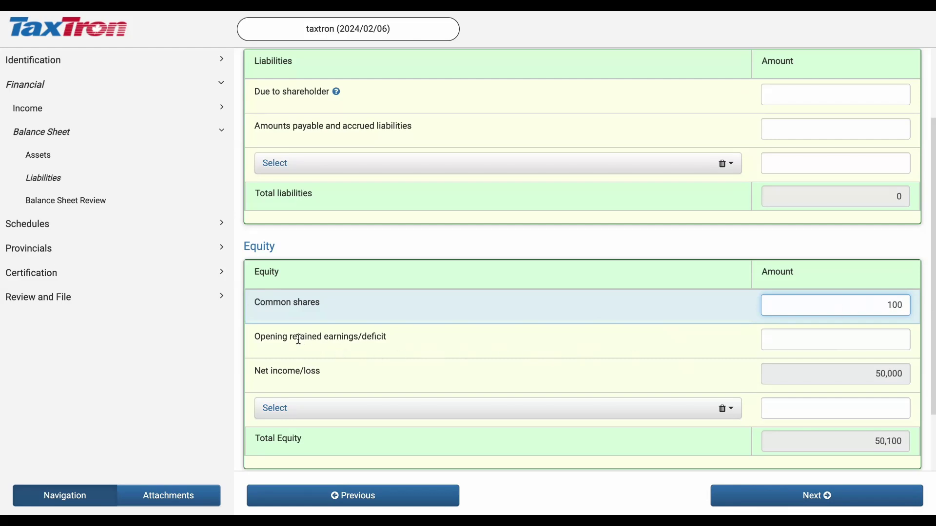
pyautogui.click(865, 344)
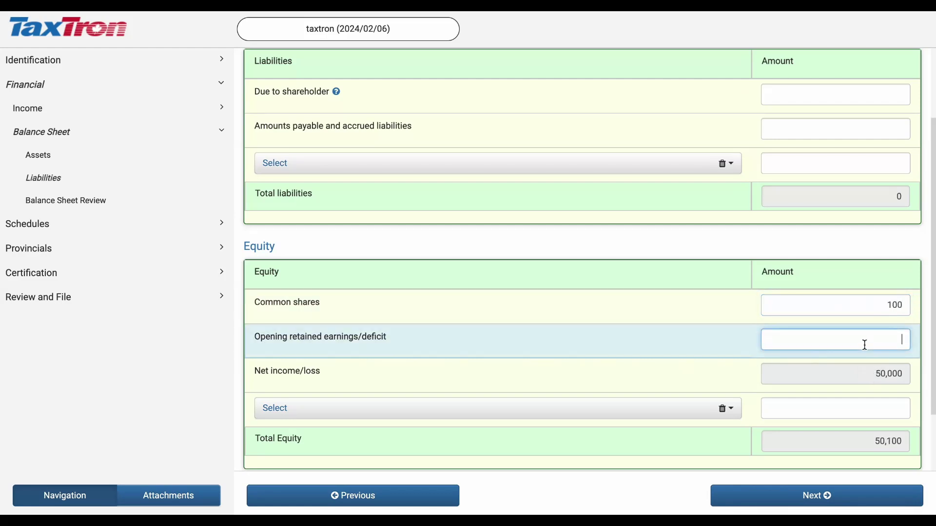
pyautogui.write('5600')
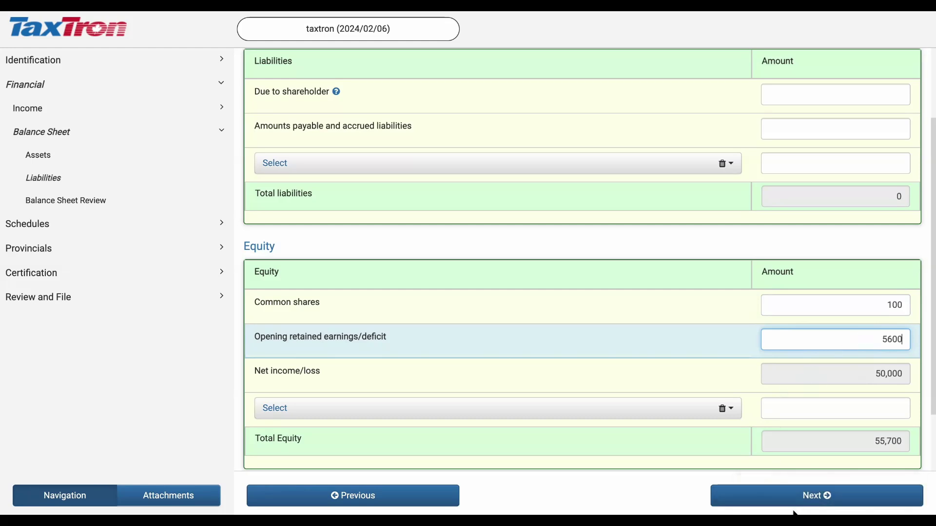
# - Continue to the Balance Sheet Review, showing 2,500 in assets against 55,700 in liabilities and equity
pyautogui.click(794, 507)
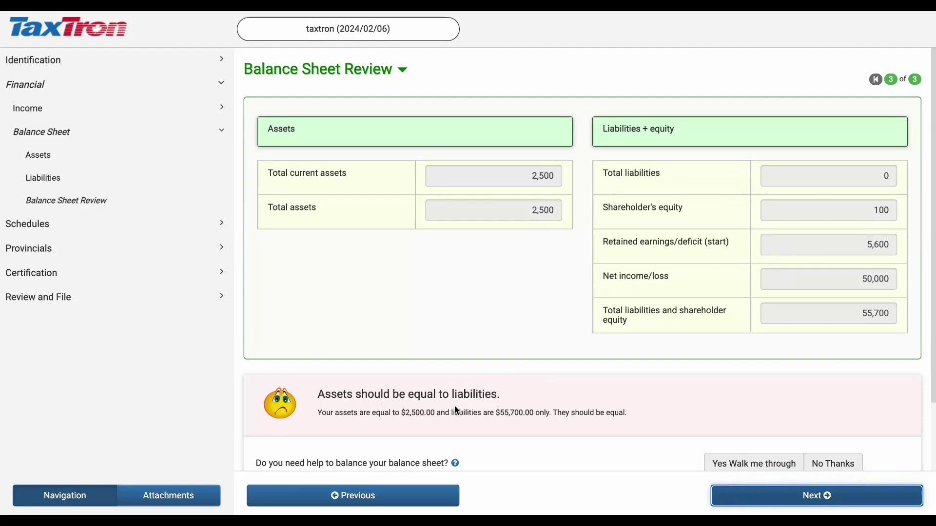
# - Go back and add a 3700 Dividends declared equity line of 53,200
pyautogui.click(385, 498)
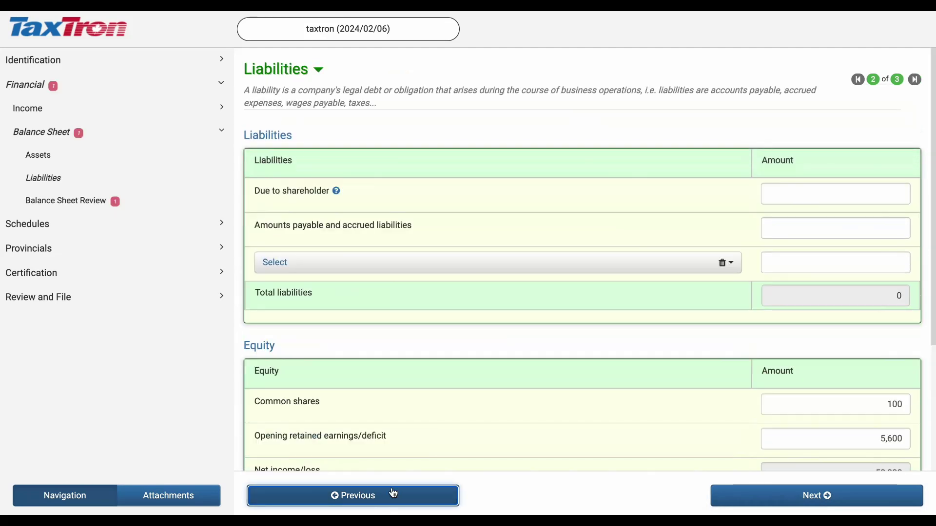
pyautogui.scroll(-3, 587, 376)
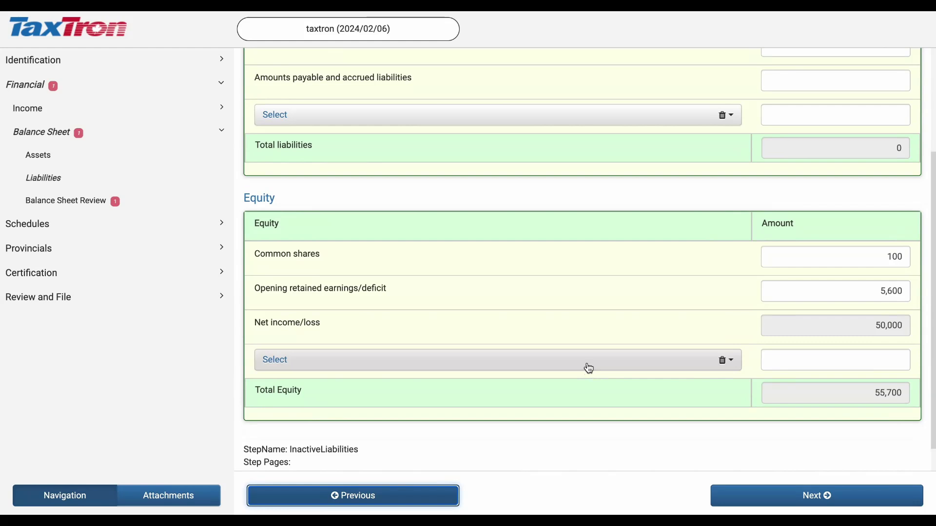
pyautogui.click(587, 369)
pyautogui.scroll(-3, 528, 441)
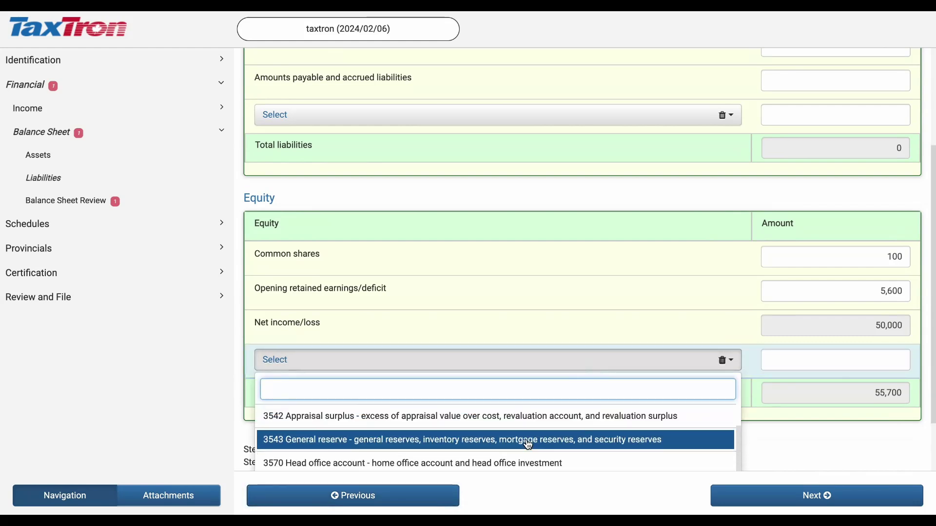
pyautogui.scroll(-2, 504, 470)
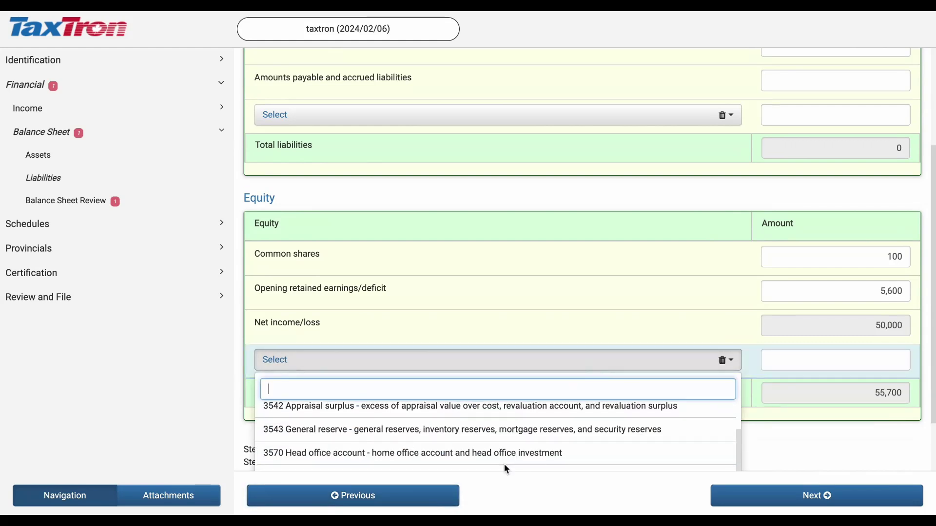
pyautogui.scroll(-1, 509, 462)
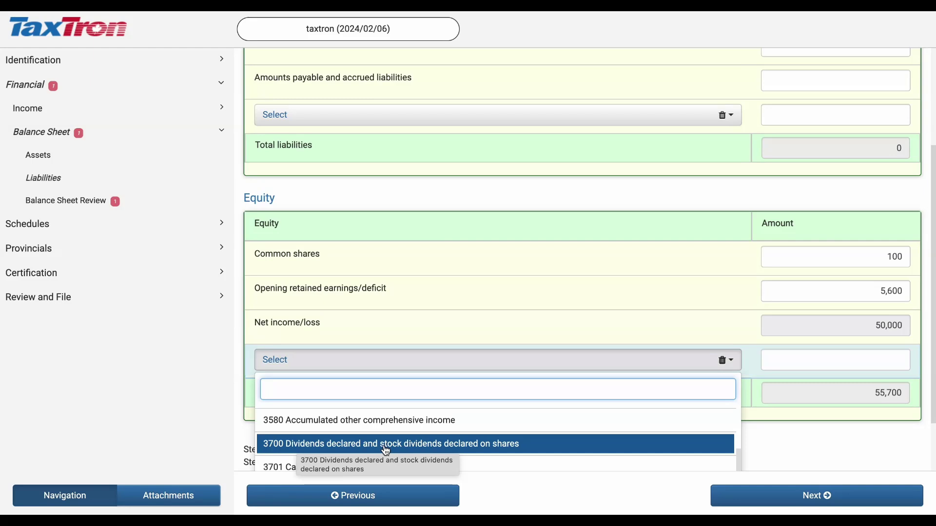
pyautogui.click(415, 451)
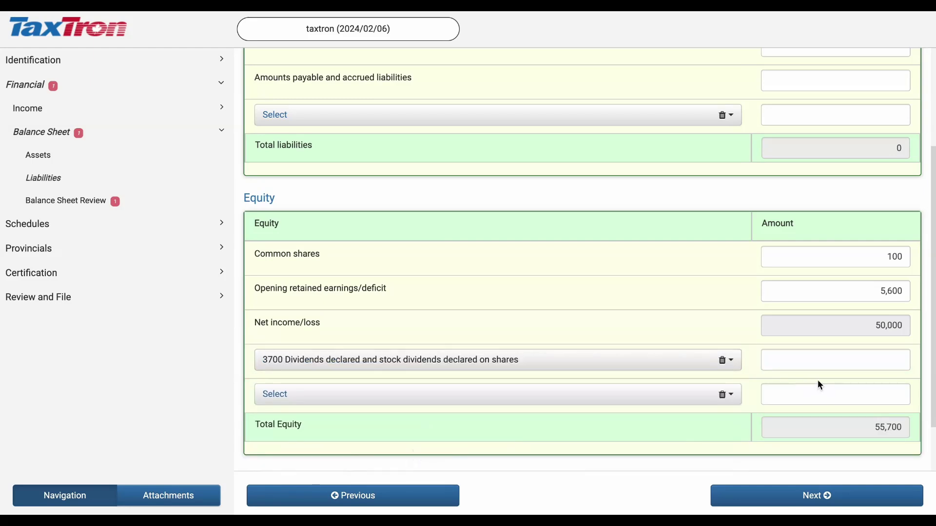
pyautogui.click(818, 368)
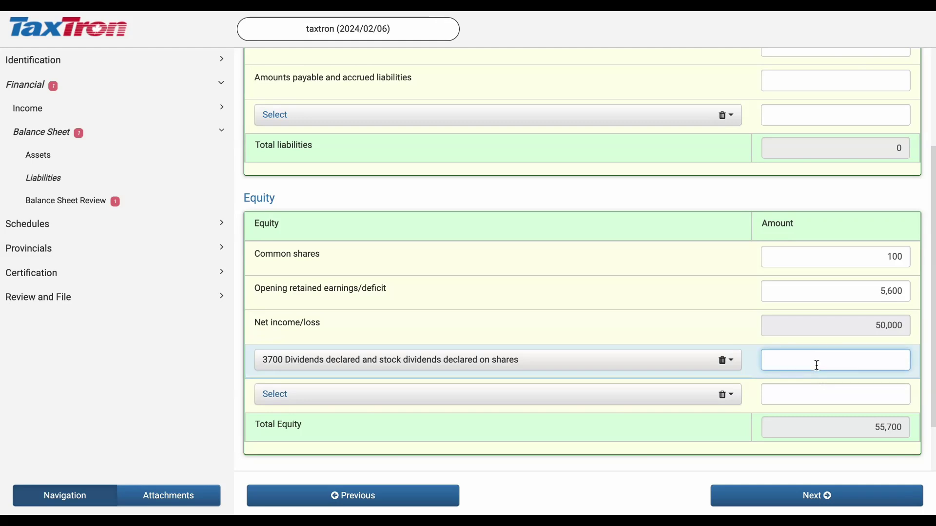
pyautogui.write('53200')
# - Recheck the Balance Sheet Review, now balanced at 2,500, and expand the Schedules section
pyautogui.click(821, 490)
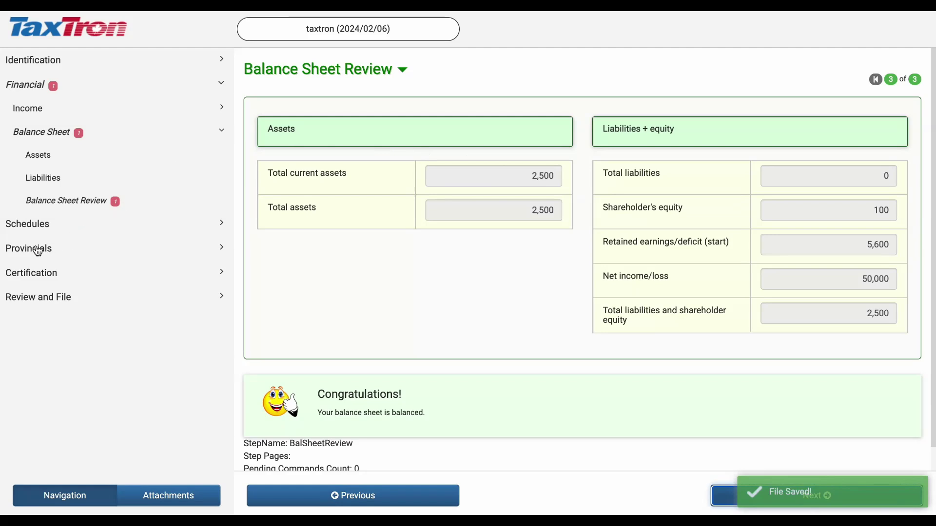
pyautogui.click(26, 226)
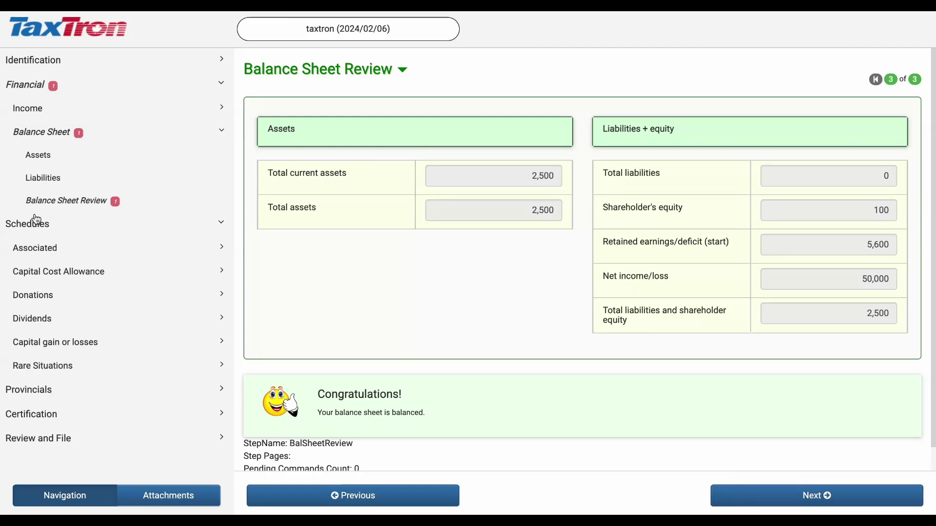
# - Expand Dividends in the navigation and open the Dividends received and paid page
pyautogui.click(39, 325)
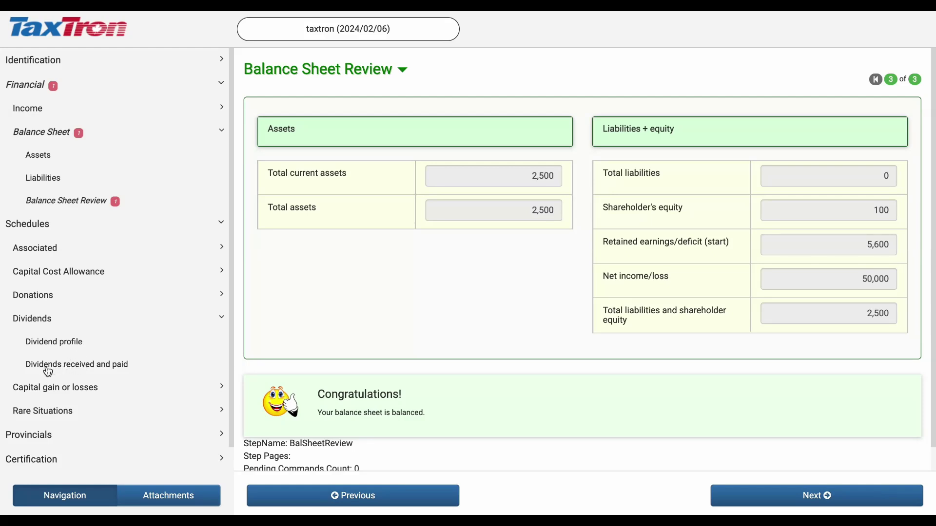
pyautogui.click(93, 372)
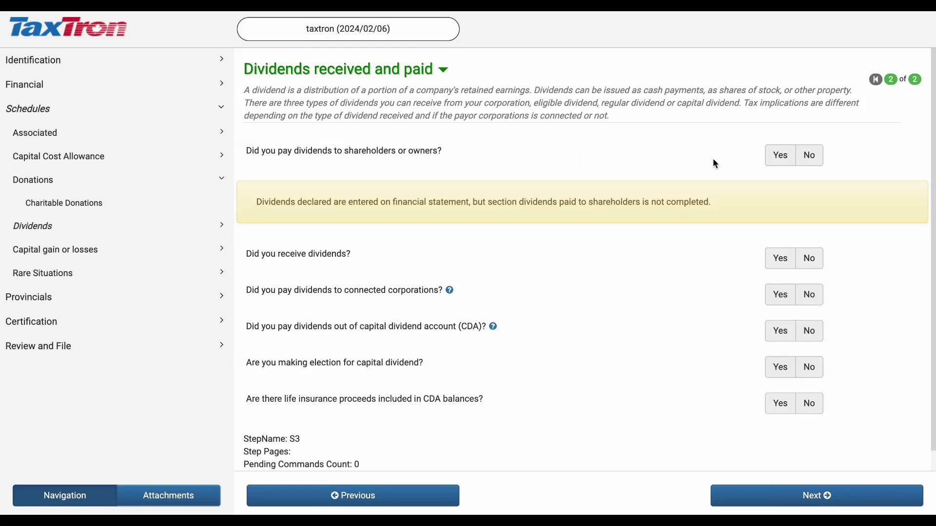
# - Answer Yes to paying dividends, enter 53,200 total taxable dividends paid, and finish the schedule
pyautogui.click(783, 161)
pyautogui.click(799, 186)
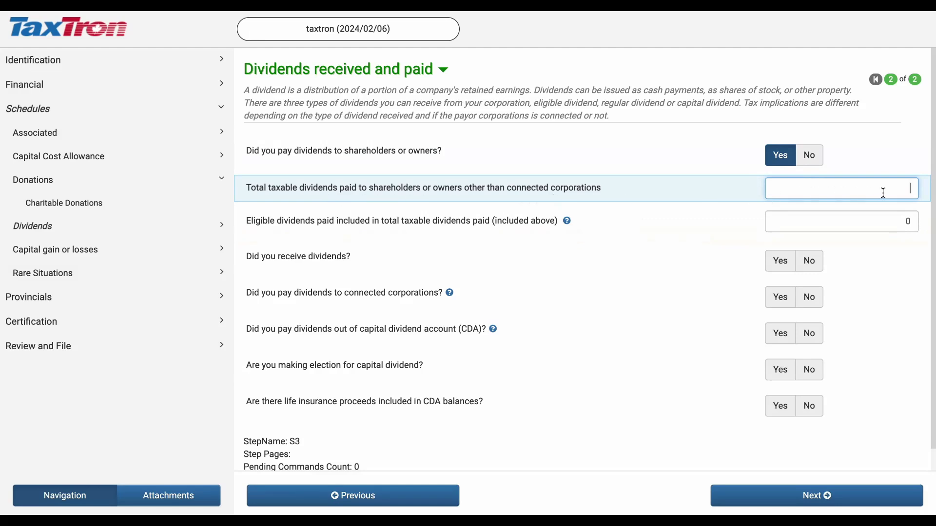
pyautogui.write('53200')
pyautogui.click(864, 214)
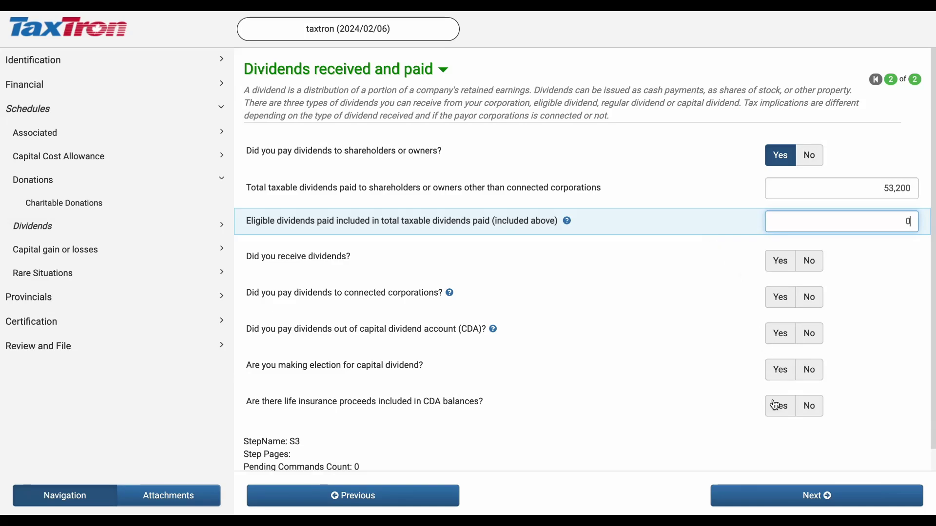
pyautogui.click(780, 482)
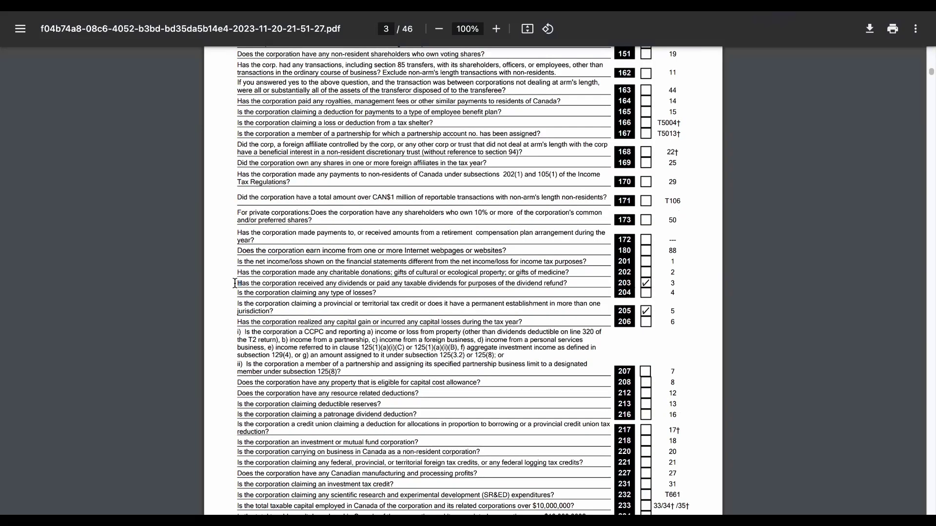
# - Check the line 203 dividends question in the T2 PDF, then scroll to the Taxable income section
pyautogui.moveTo(237, 283); pyautogui.dragTo(654, 291)
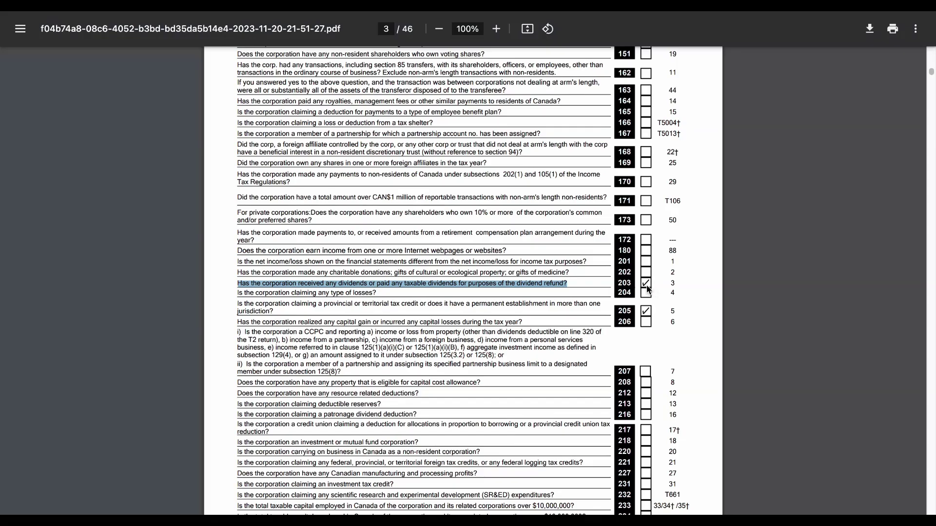
pyautogui.click(656, 291)
pyautogui.scroll(-15, 617, 333)
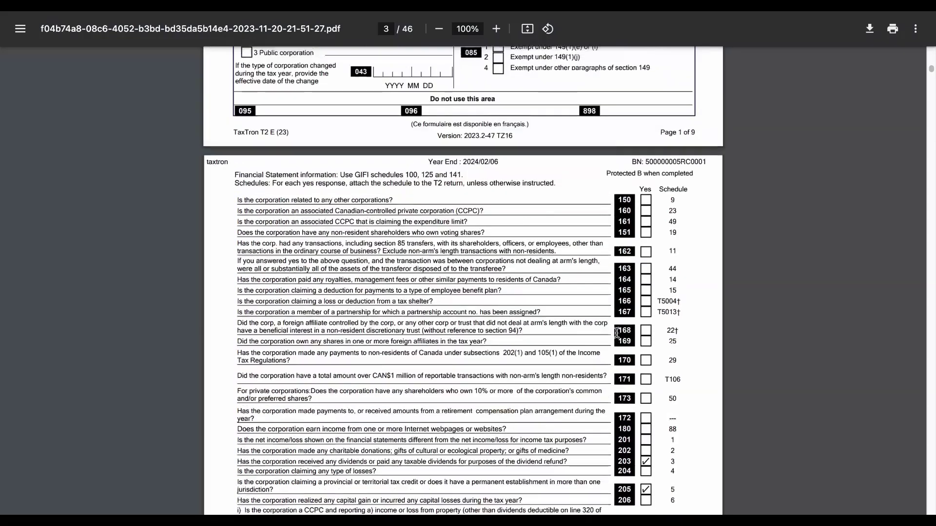
pyautogui.scroll(-8, 610, 321)
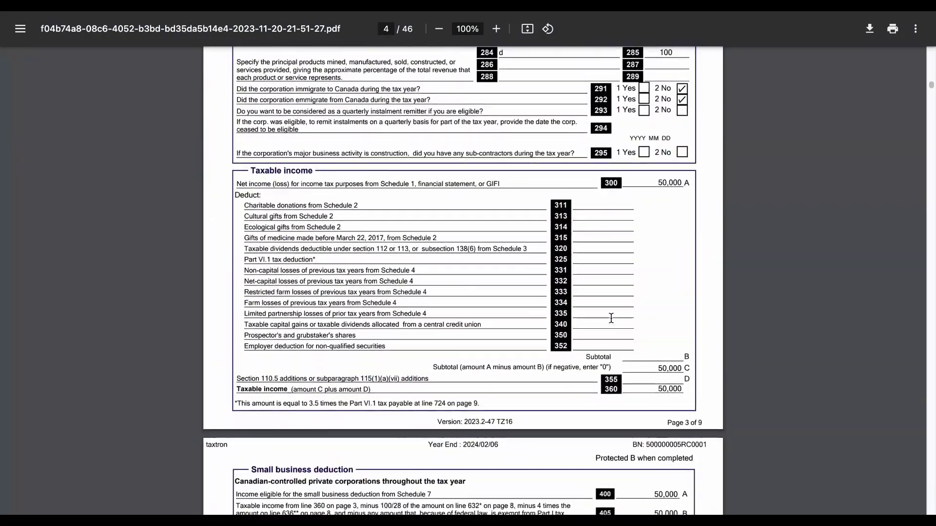